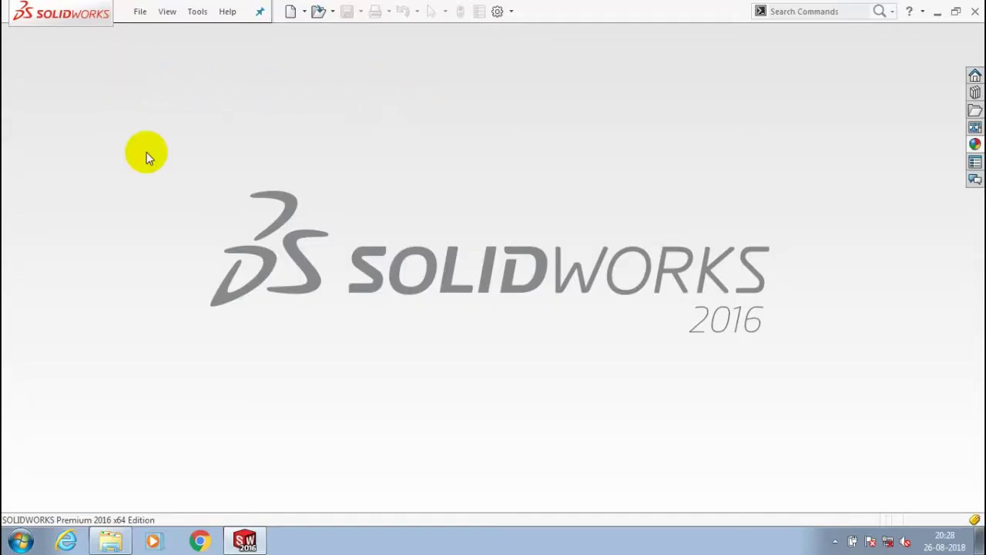
# - Start a new SOLIDWORKS document with Ctrl+N
pyautogui.hotkey('ctrl', 'n')
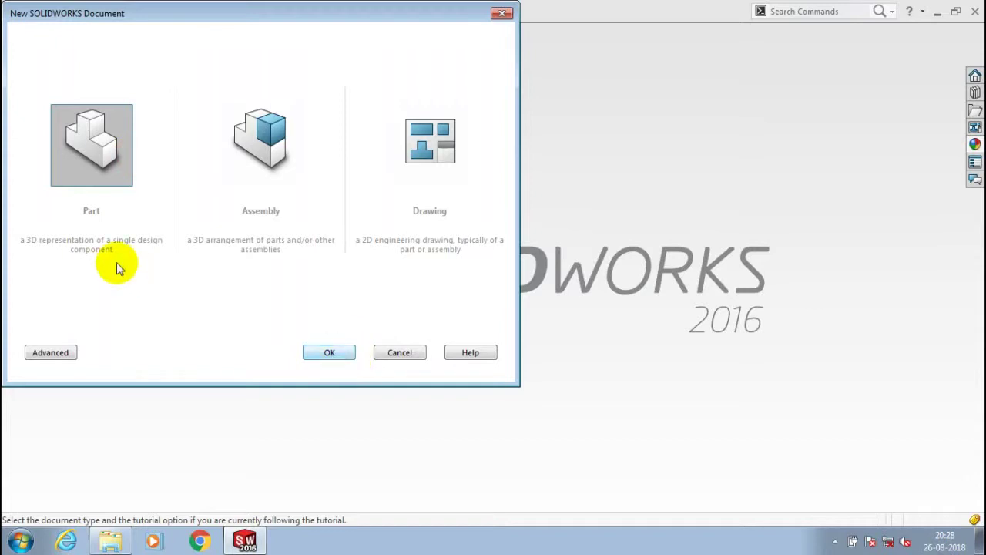
# - Create the new part and turn the view normal to the Front Plane
pyautogui.press('Return')
pyautogui.click(58, 243)
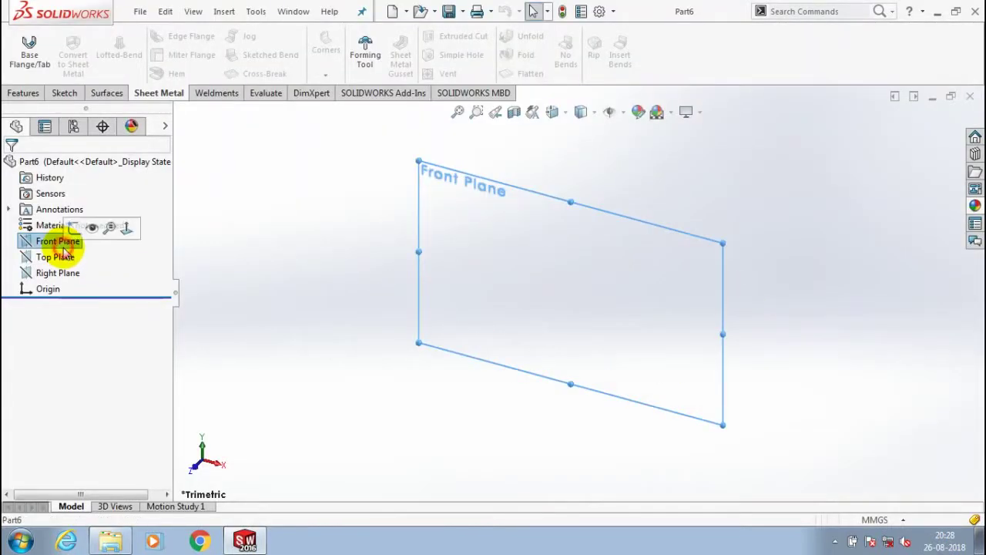
pyautogui.rightClick(58, 245)
pyautogui.click(126, 229)
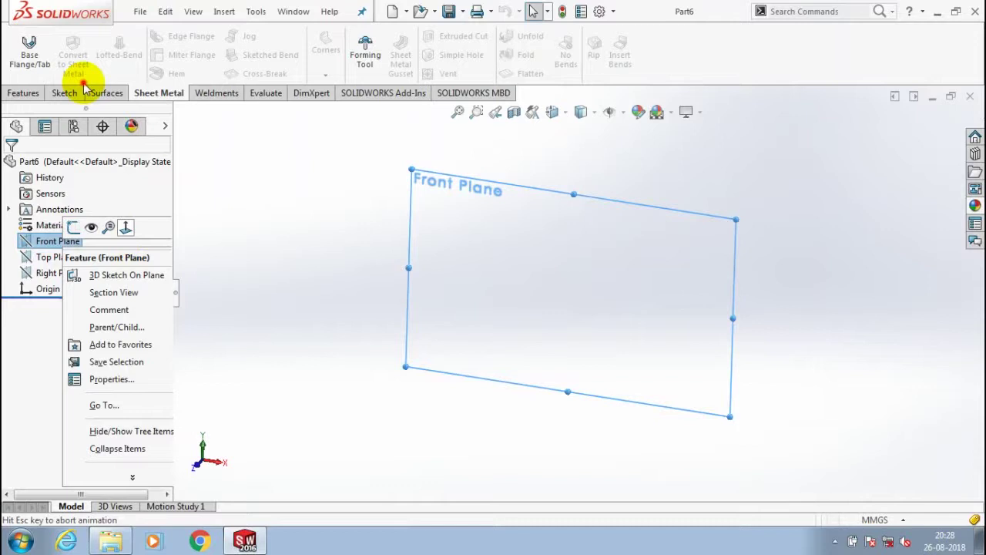
# - Draw a corner rectangle on the Front Plane
pyautogui.click(80, 91)
pyautogui.click(110, 55)
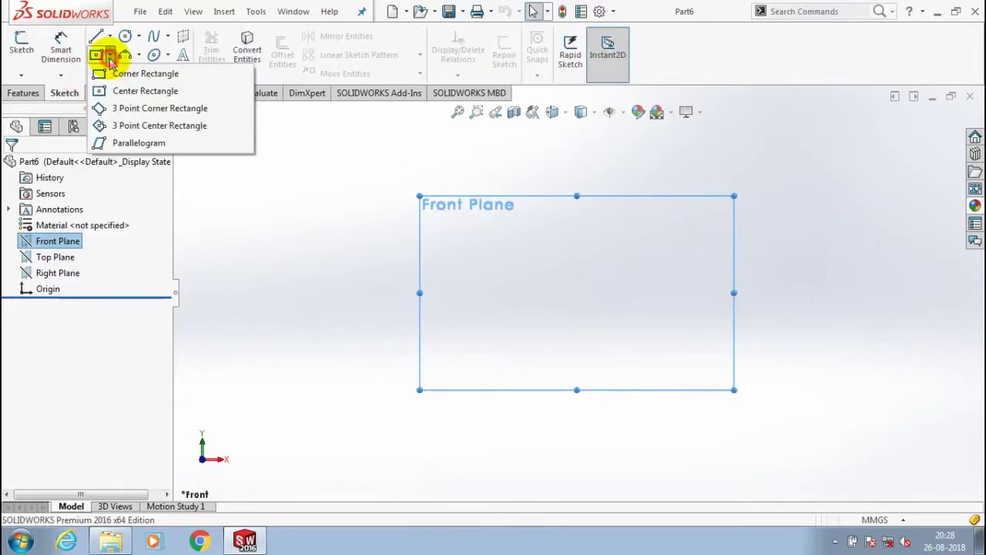
pyautogui.click(124, 72)
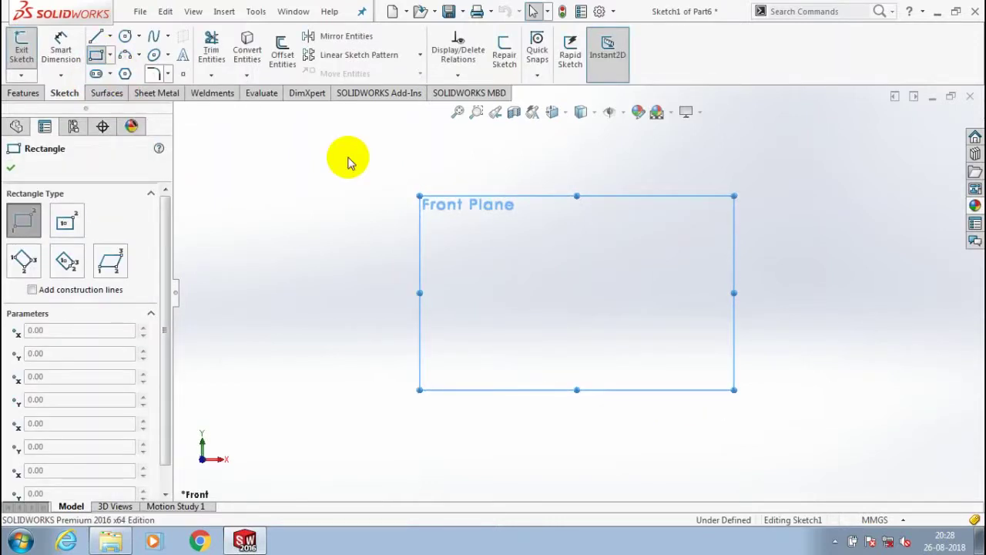
pyautogui.click(483, 262)
pyautogui.click(733, 430)
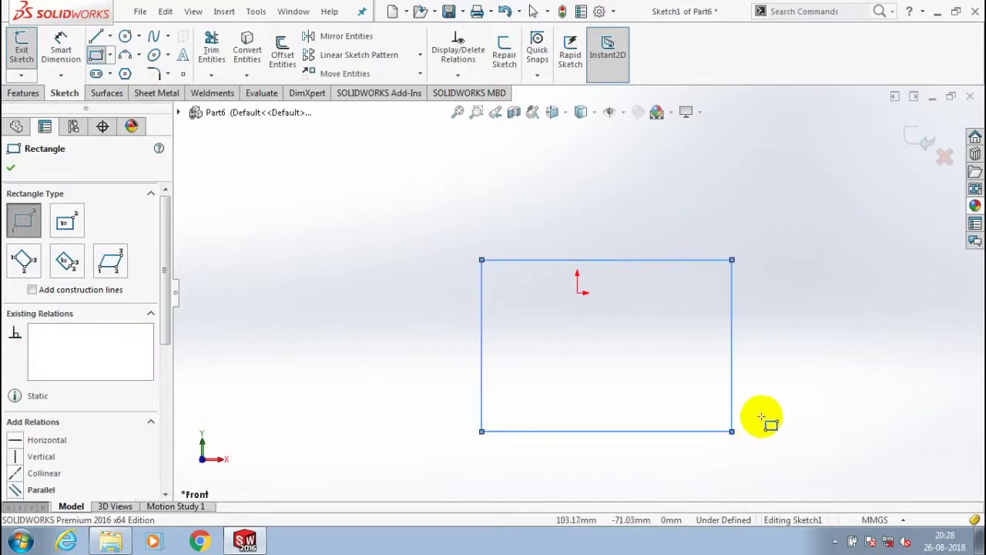
pyautogui.press('Escape')
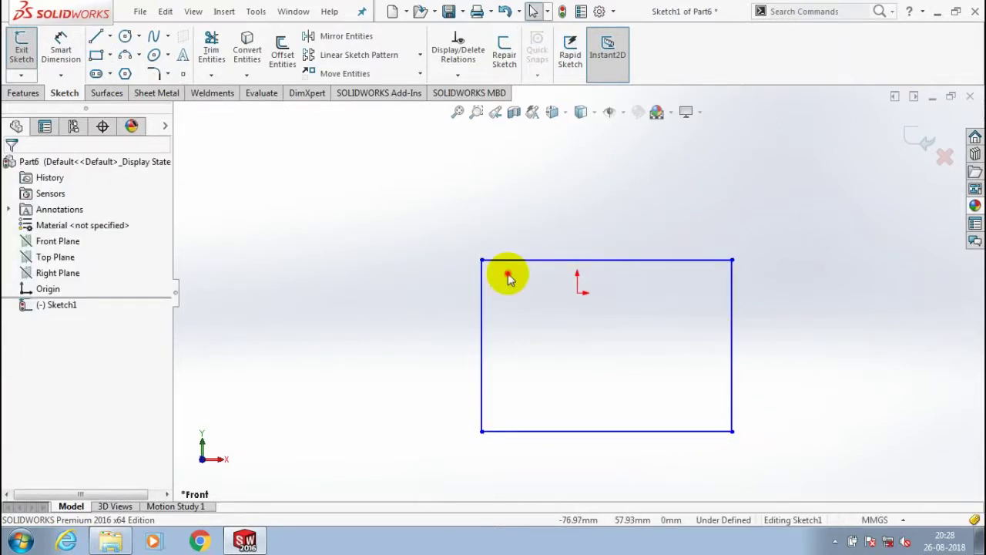
# - Dimension the rectangle 150 mm wide and 90 mm tall
pyautogui.press('d')
pyautogui.click(532, 260)
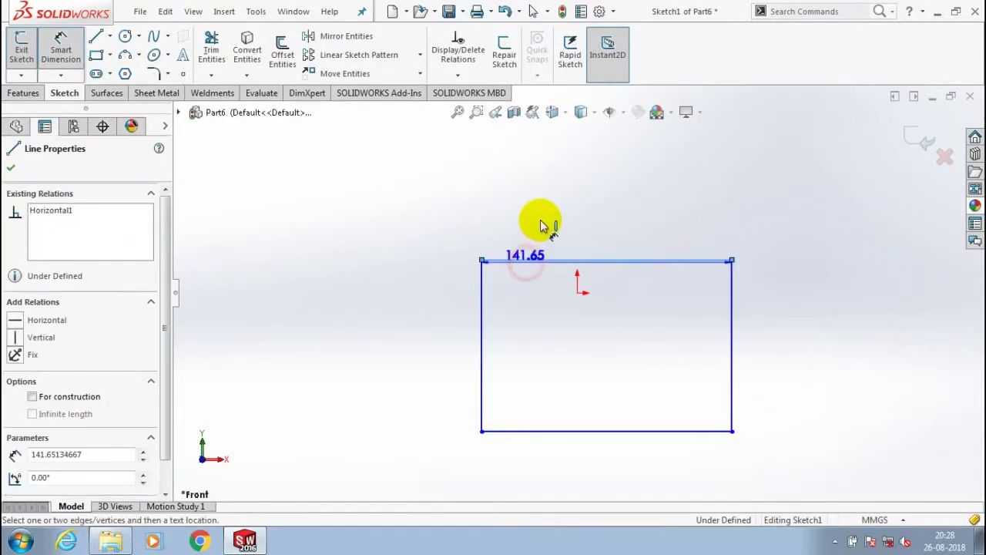
pyautogui.click(550, 214)
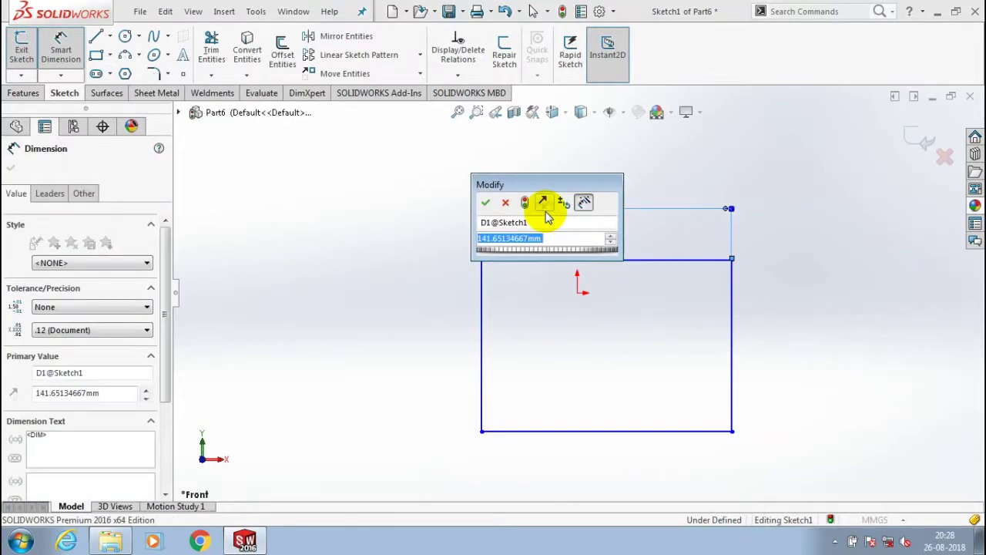
pyautogui.write('150')
pyautogui.press('Return')
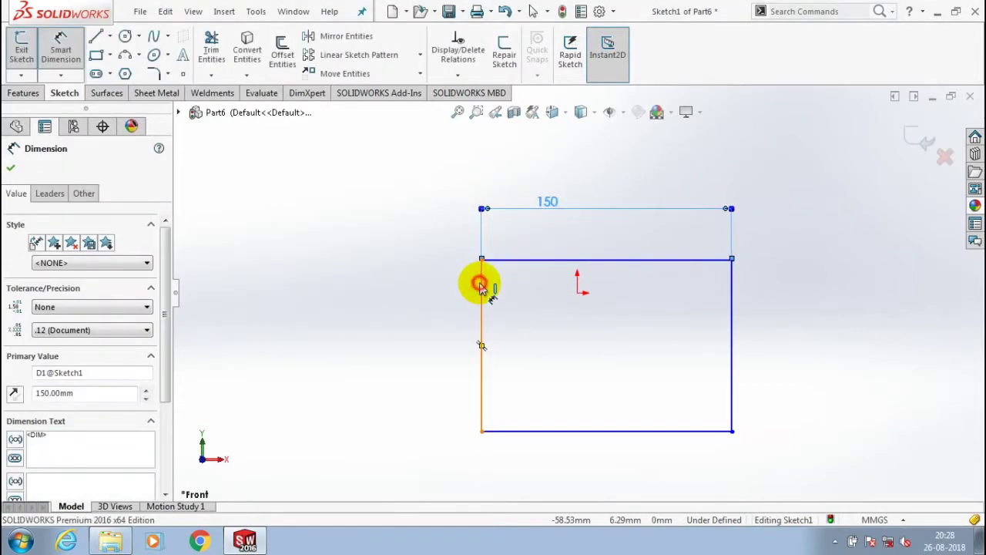
pyautogui.click(480, 283)
pyautogui.click(440, 299)
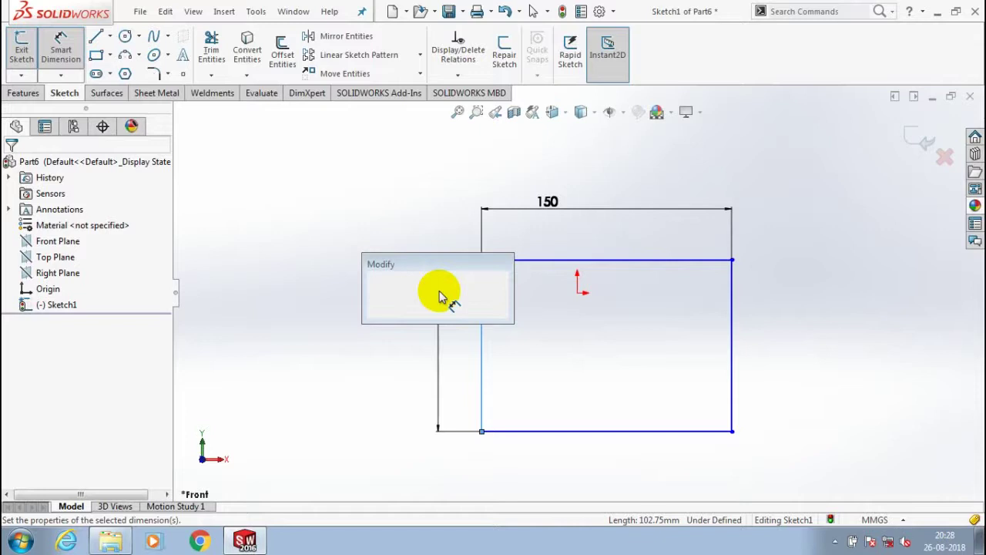
pyautogui.write('90')
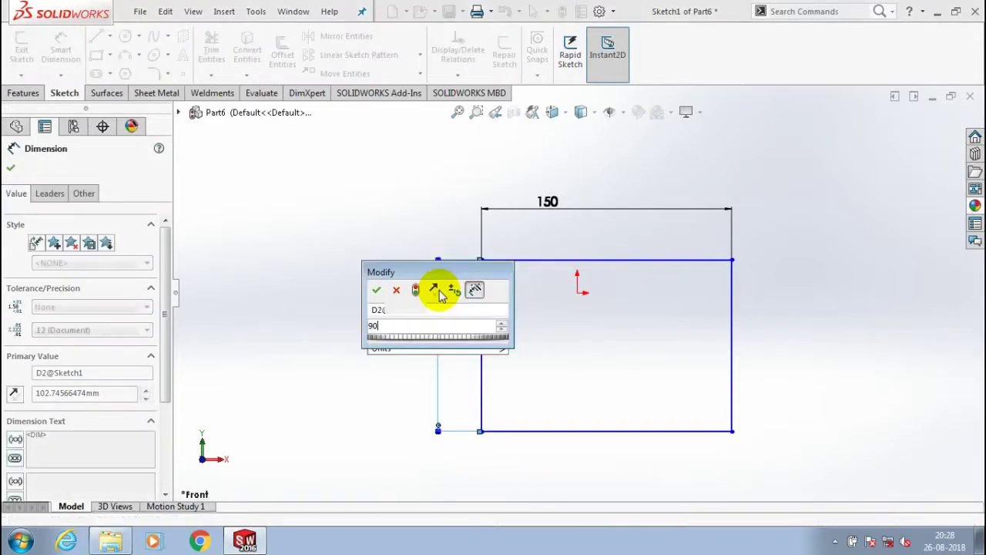
pyautogui.press('Return')
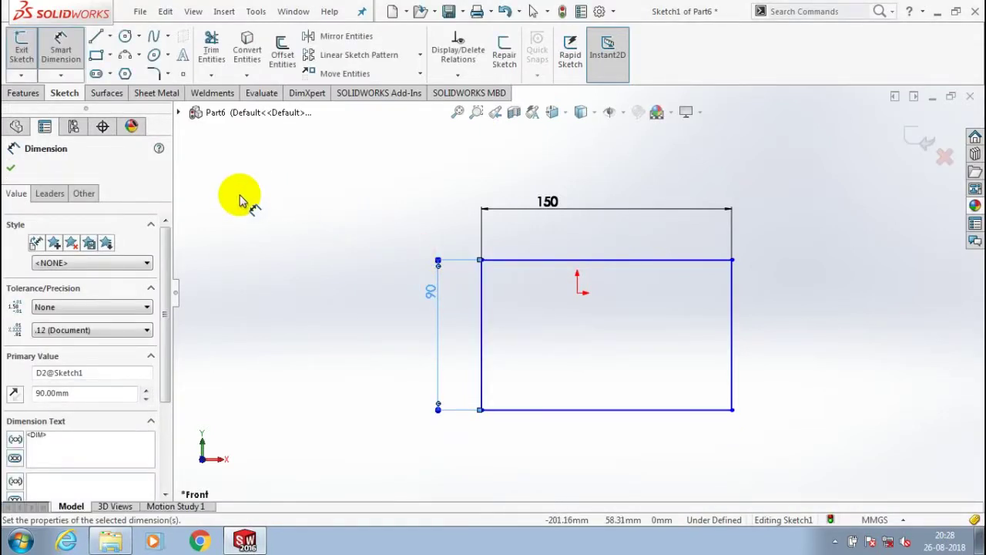
pyautogui.click(241, 198)
# - Turn the rectangle sketch into a 2.50 mm thick Base-Flange1 plate, then begin an edge flange
pyautogui.click(22, 45)
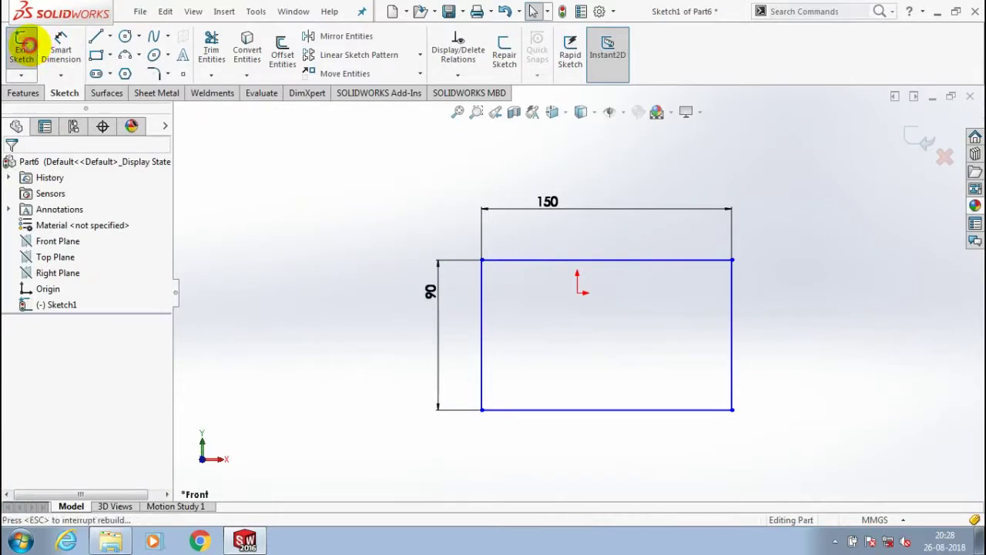
pyautogui.click(174, 94)
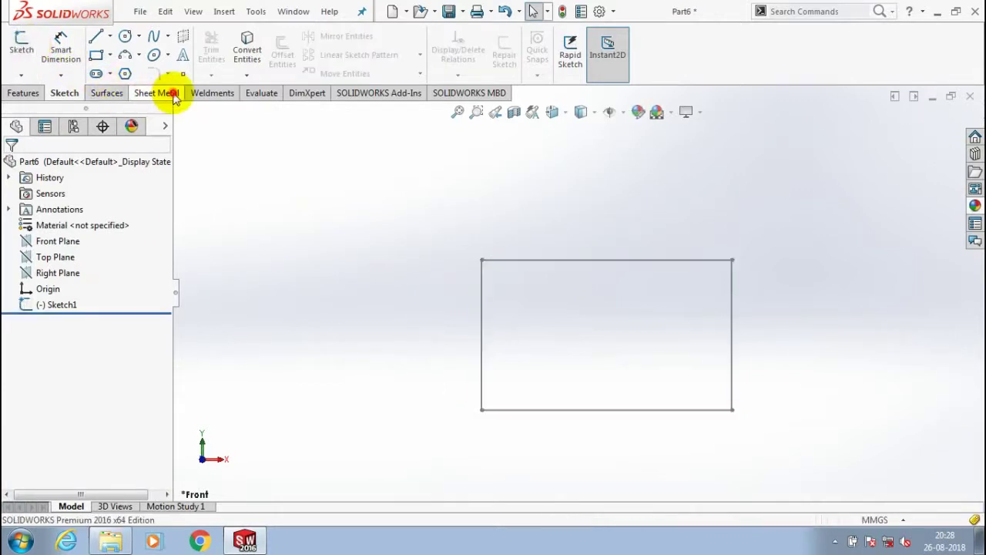
pyautogui.click(30, 47)
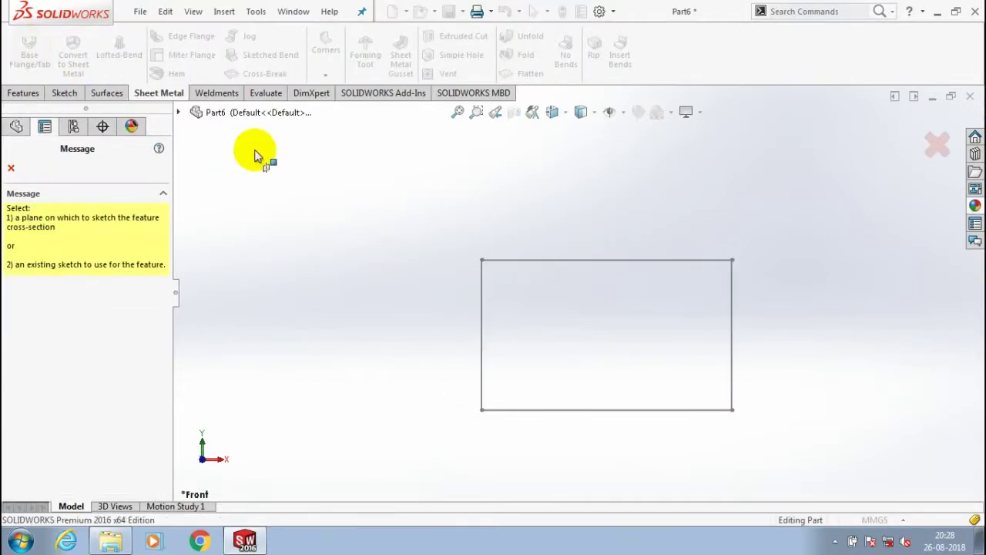
pyautogui.click(610, 264)
pyautogui.doubleClick(71, 249)
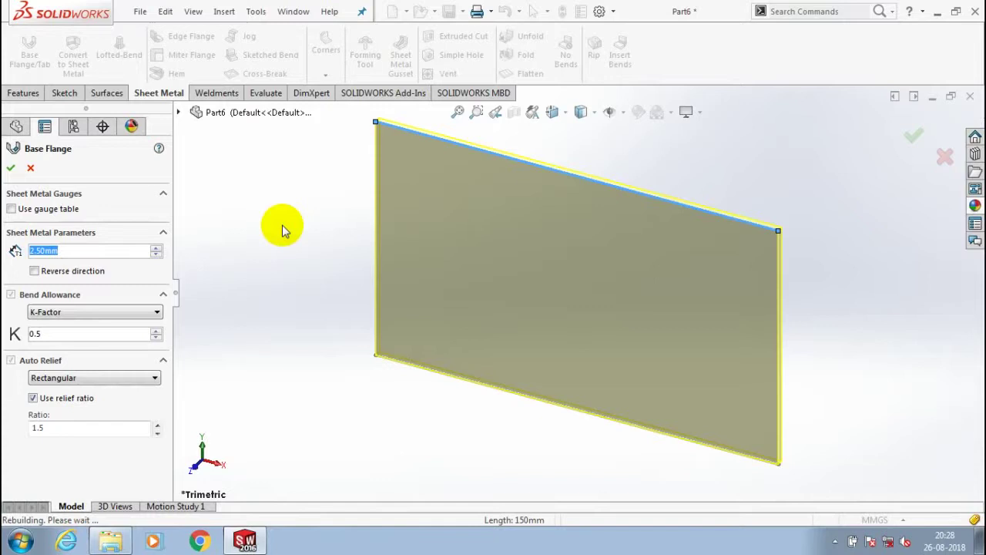
pyautogui.press('Return')
pyautogui.press('f')
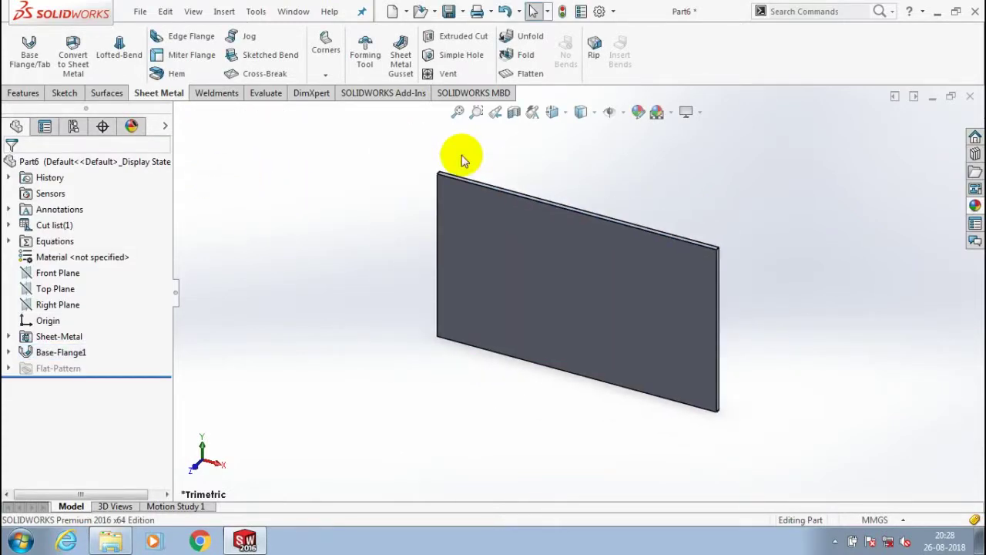
pyautogui.press('e')
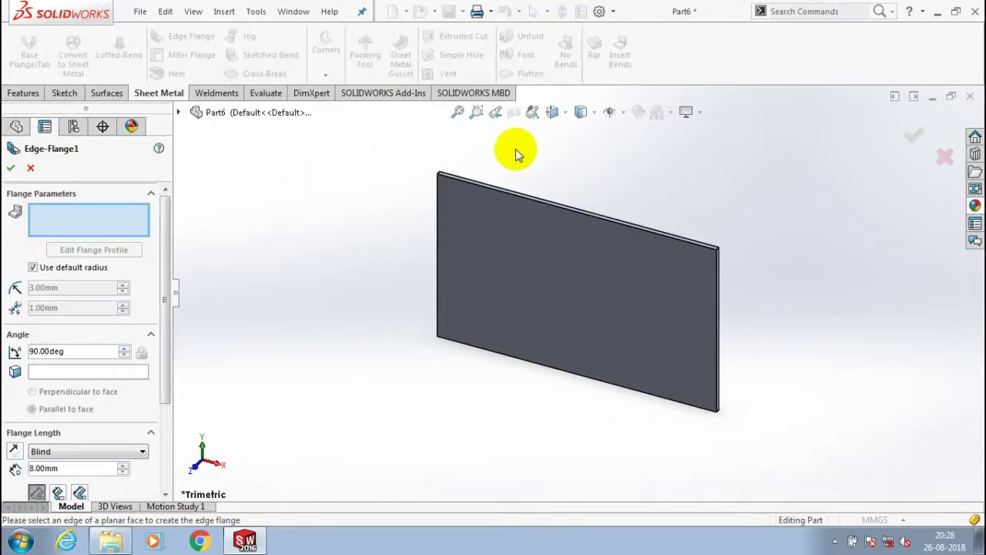
# - Add a 90° edge flange on the plate's top edge with a custom 9.00 mm bend radius
pyautogui.click(497, 198)
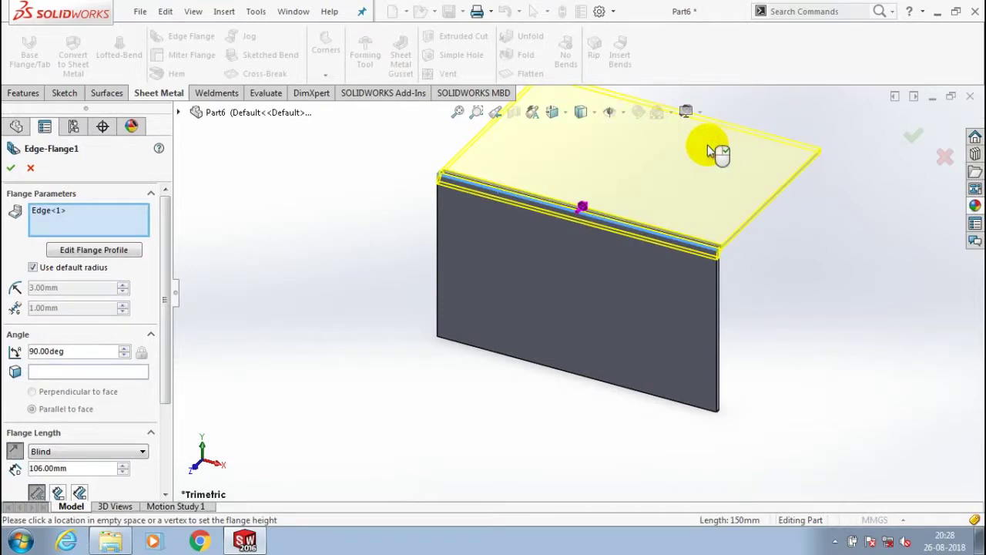
pyautogui.click(123, 285)
pyautogui.click(122, 285)
pyautogui.click(123, 285)
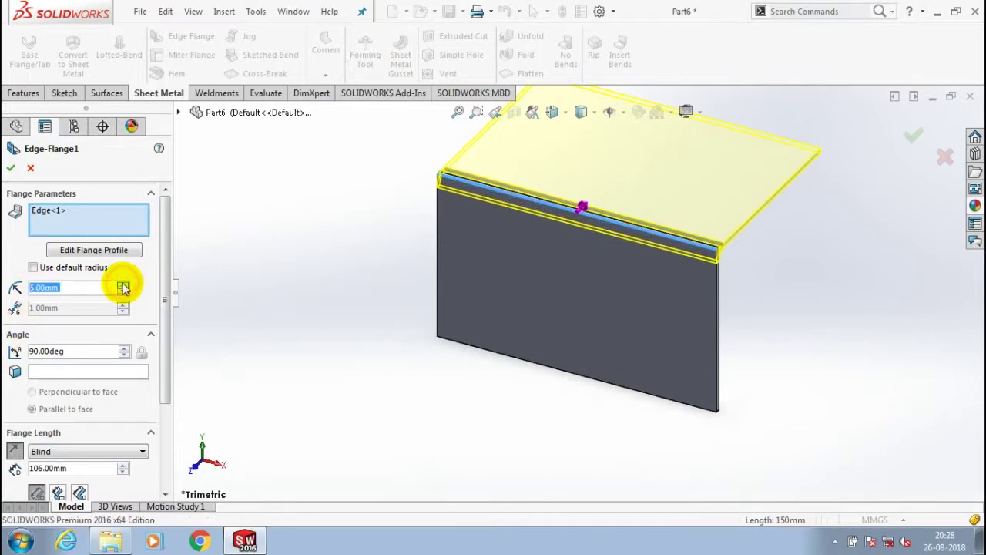
pyautogui.click(122, 285)
pyautogui.click(123, 285)
pyautogui.click(122, 285)
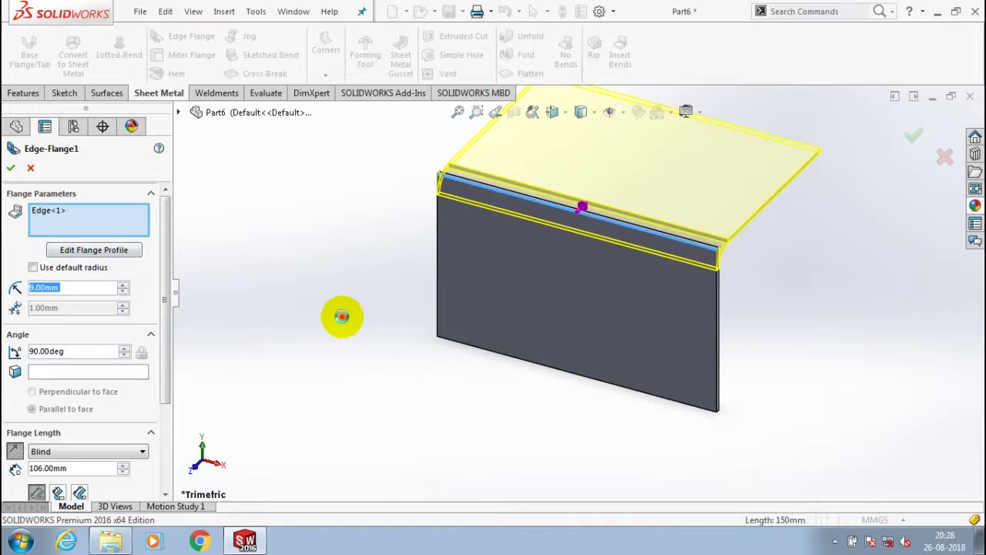
pyautogui.rightClick(341, 316)
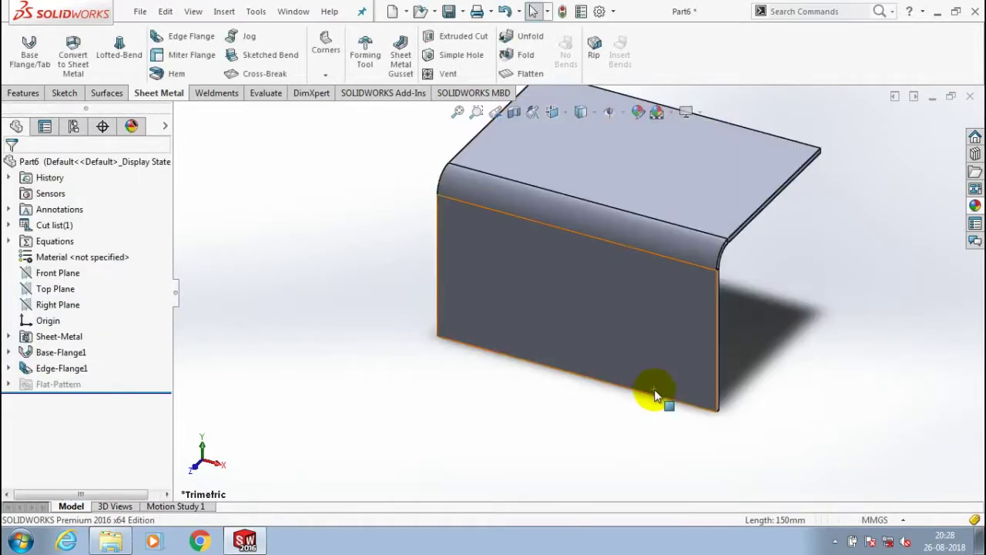
pyautogui.moveTo(614, 365); pyautogui.dragTo(749, 291, button='middle')
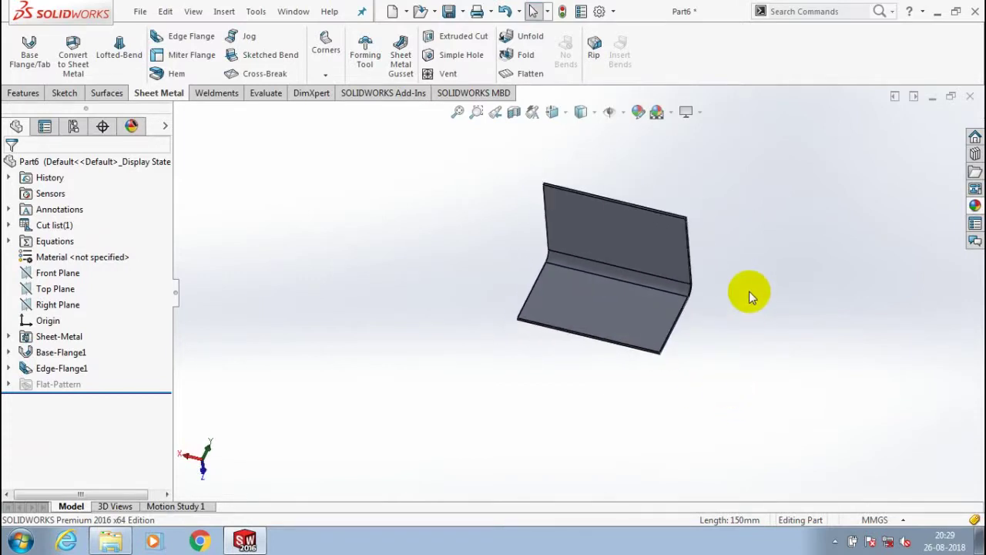
# - Start Edge-Flange2 and select the right and left side edges of the base
pyautogui.scroll(-2, 749, 292)
pyautogui.click(177, 36)
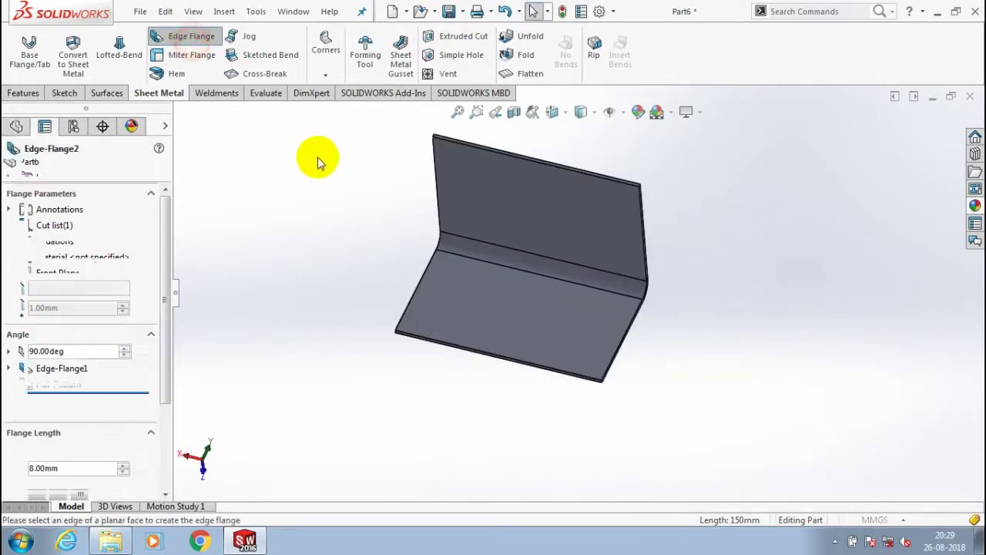
pyautogui.click(623, 355)
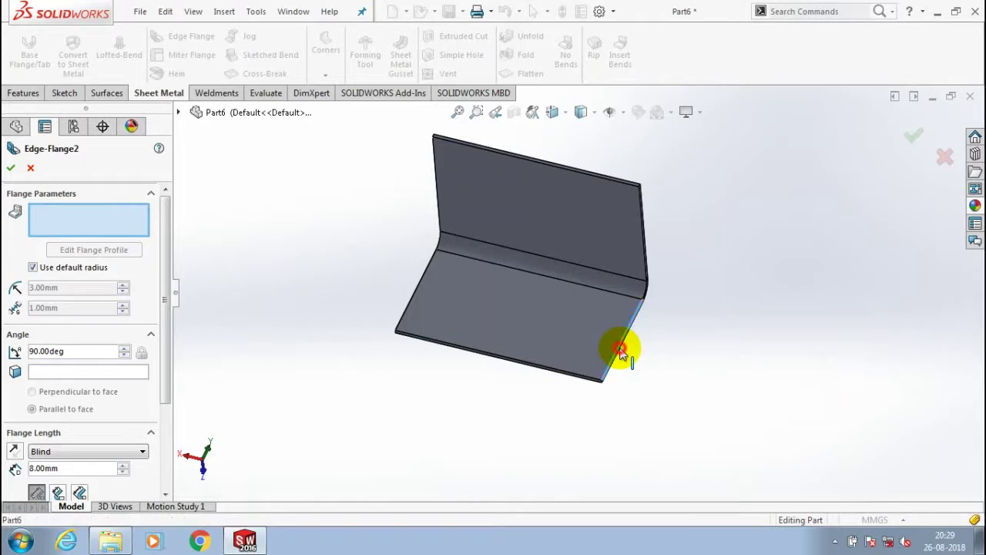
pyautogui.click(586, 288)
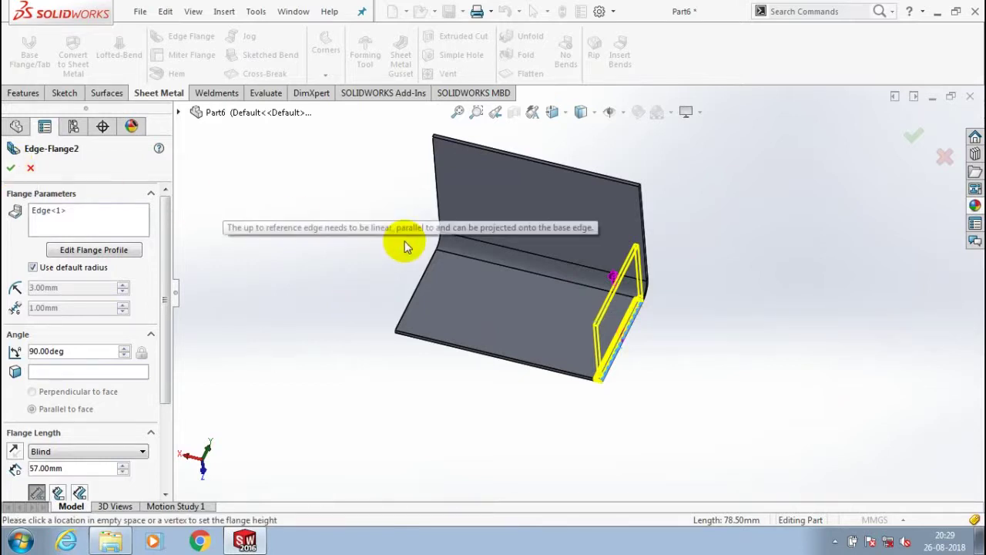
pyautogui.moveTo(368, 336); pyautogui.dragTo(141, 247, button='middle')
pyautogui.click(105, 225)
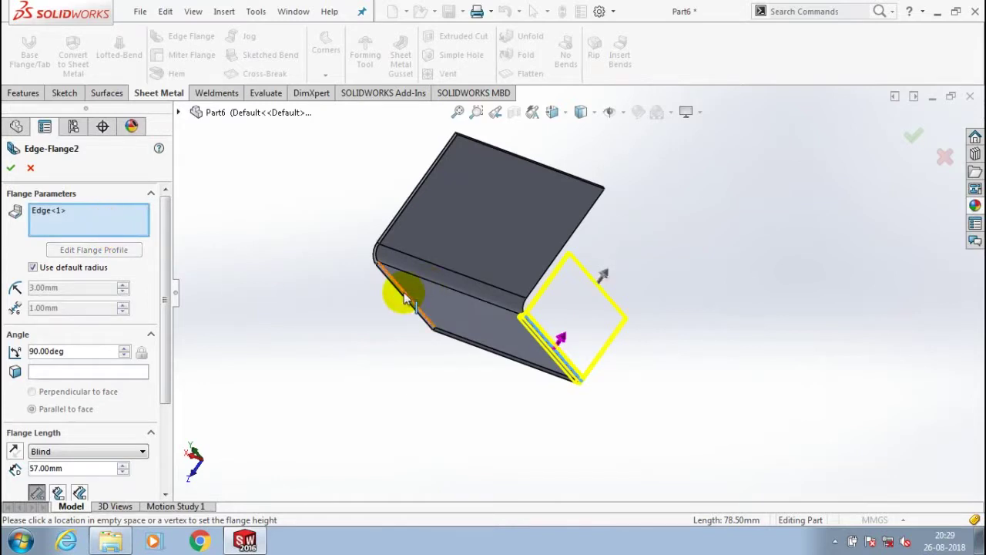
pyautogui.click(406, 297)
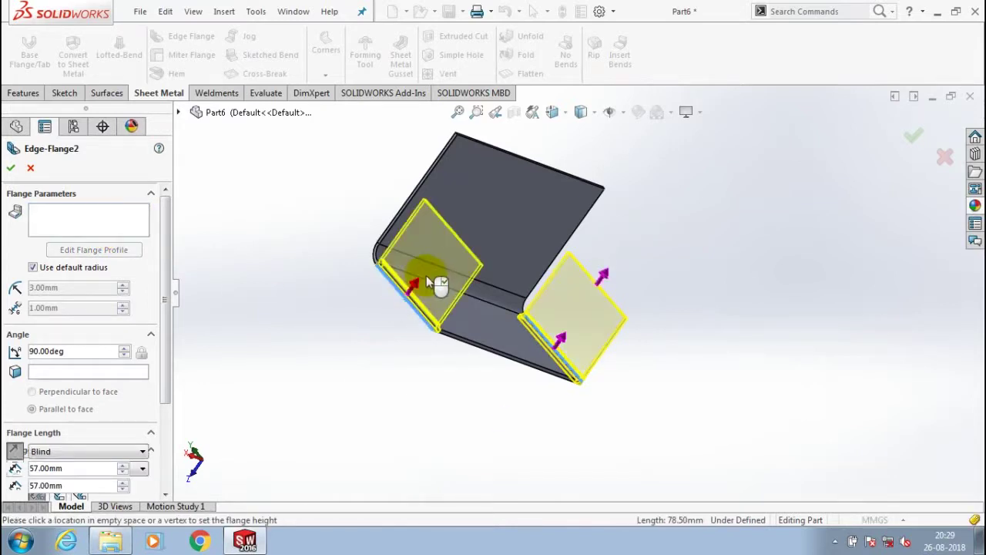
# - Flip the left flange and set both flange lengths to 88 mm, then accept
pyautogui.click(326, 242)
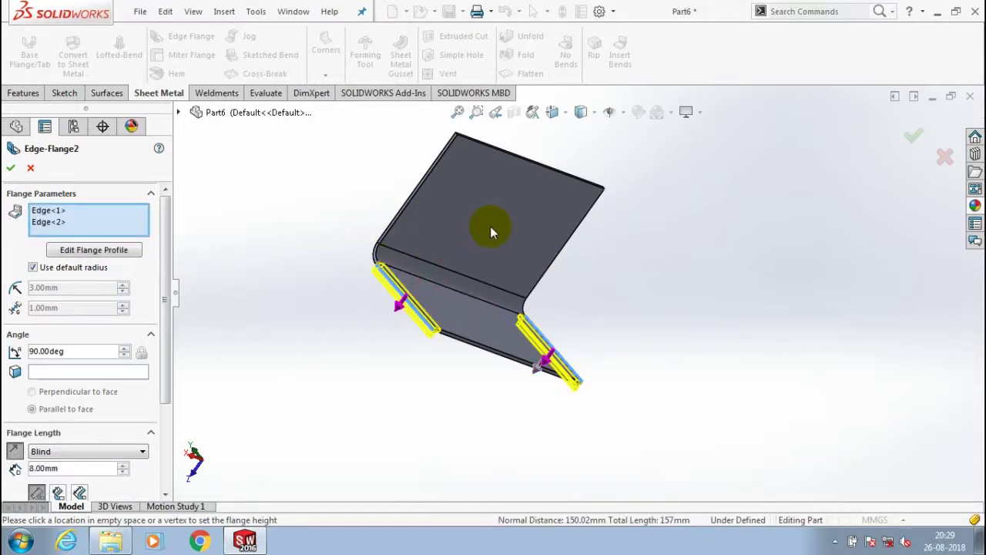
pyautogui.click(430, 269)
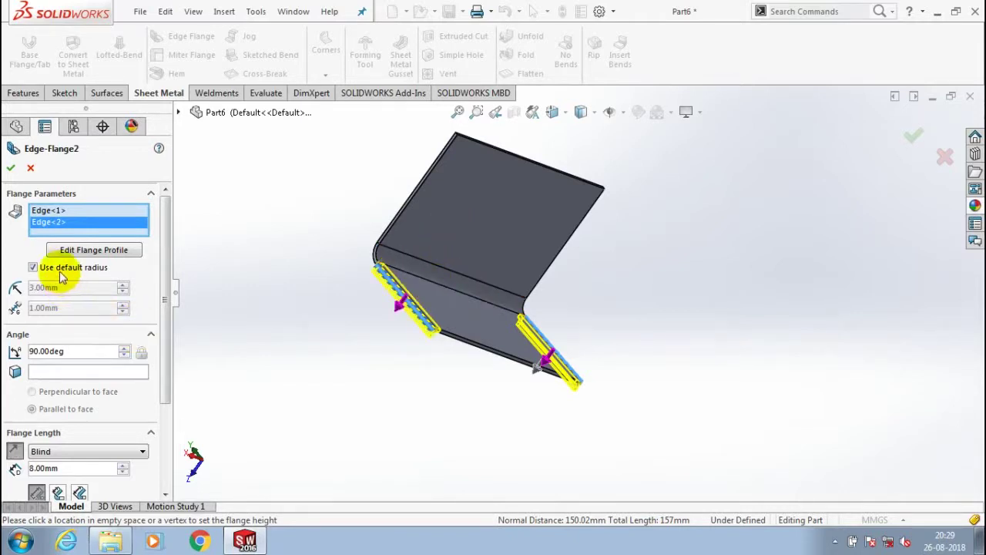
pyautogui.click(389, 302)
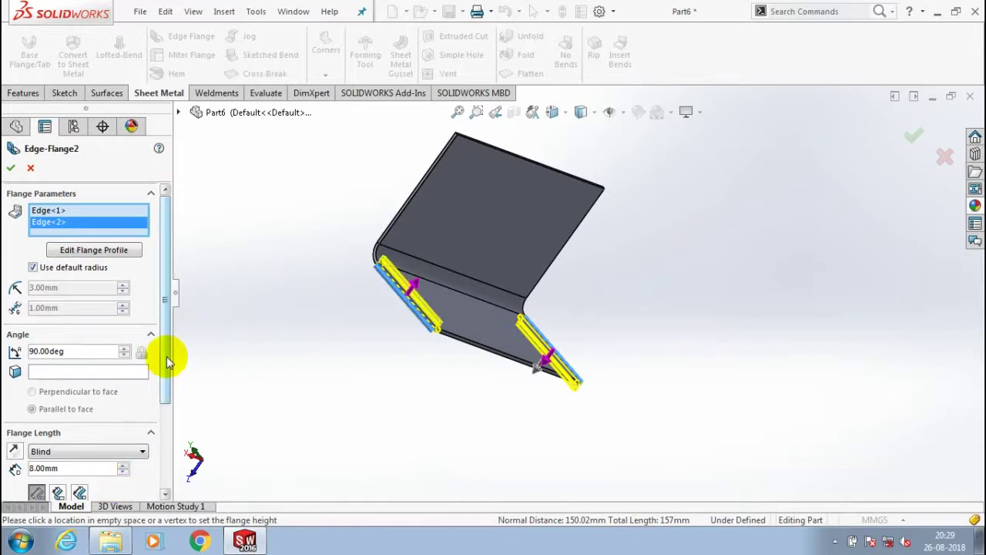
pyautogui.scroll(-2, 167, 356)
pyautogui.click(123, 414)
pyautogui.click(123, 414)
pyautogui.click(122, 413)
pyautogui.click(123, 414)
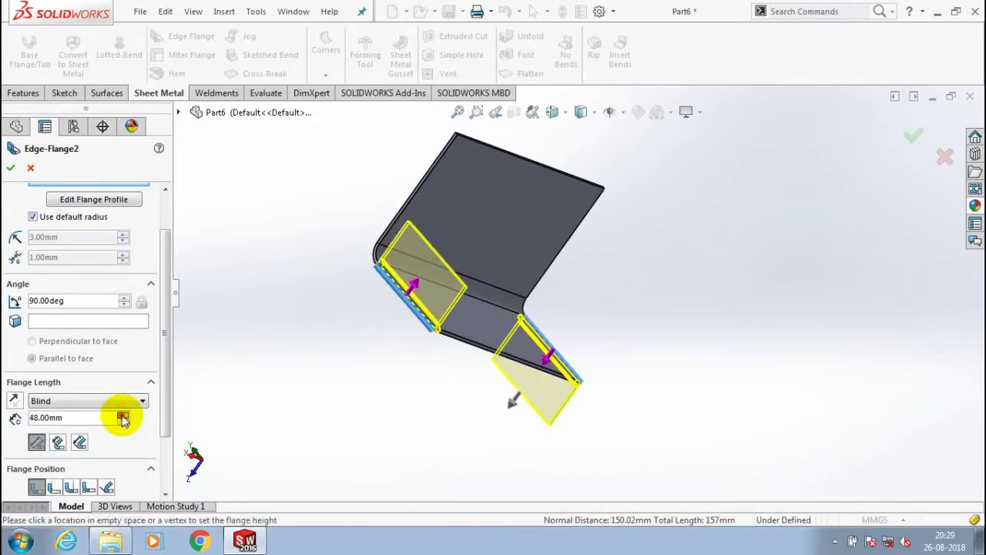
pyautogui.click(123, 414)
pyautogui.click(122, 414)
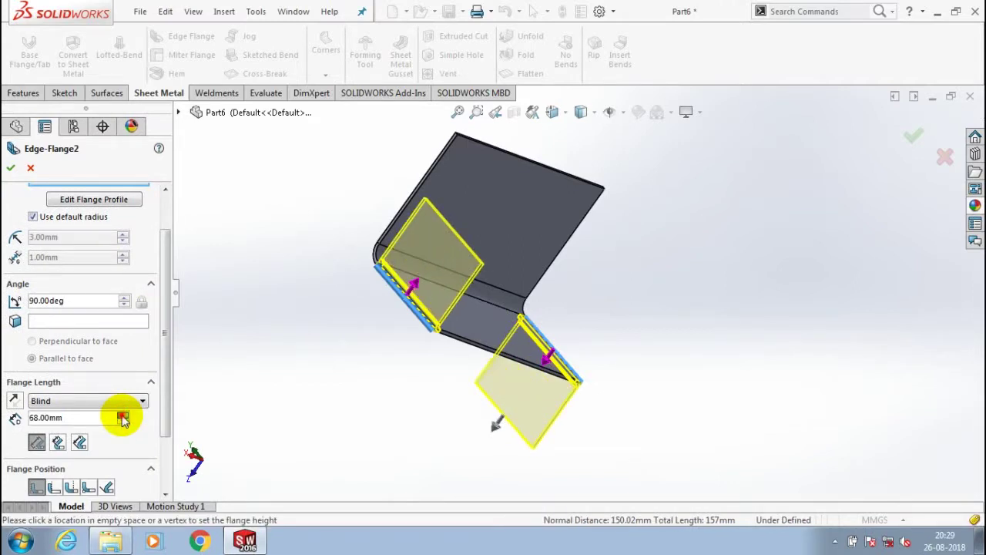
pyautogui.click(122, 415)
pyautogui.click(122, 415)
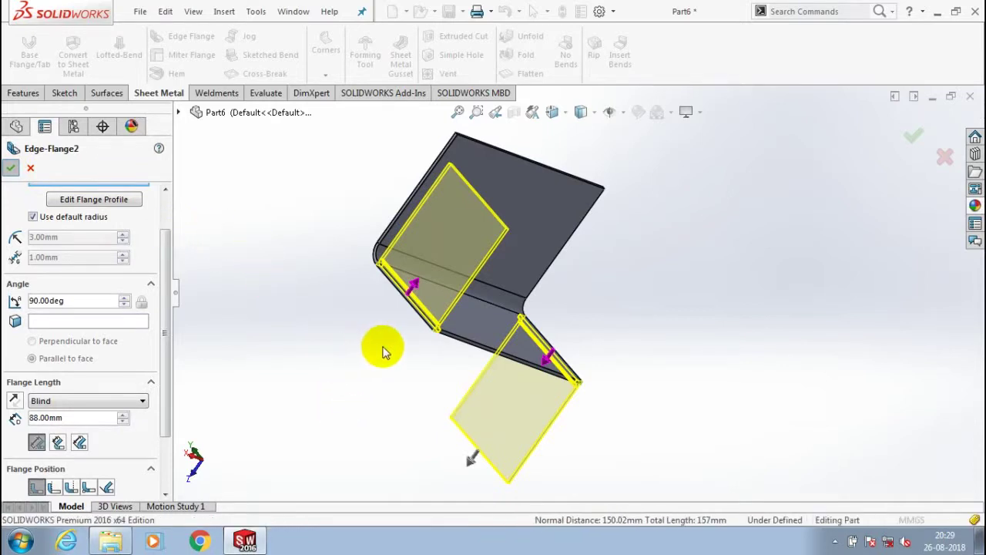
pyautogui.press('Return')
pyautogui.moveTo(429, 363); pyautogui.dragTo(407, 340, button='middle')
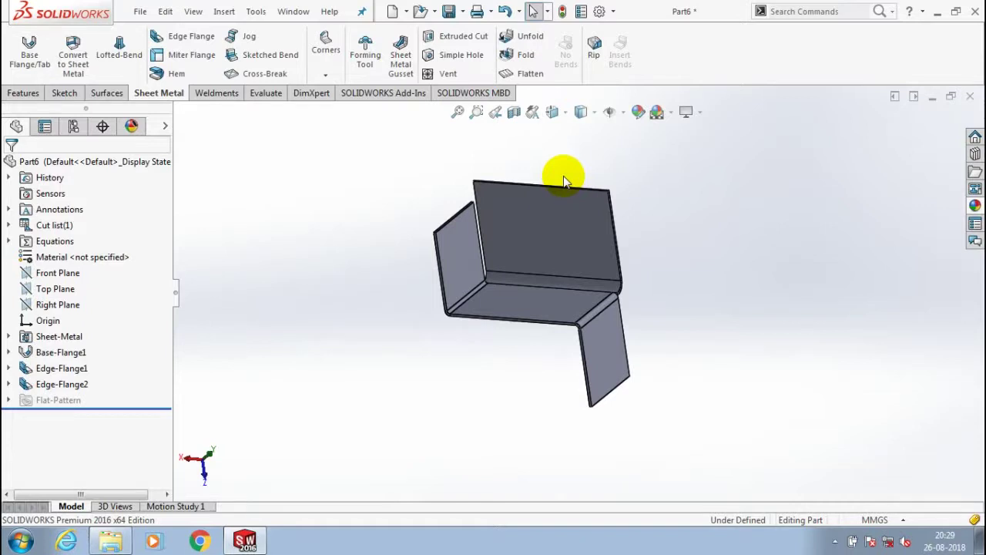
# - Unfold EdgeBend1, EdgeBend2 and EdgeBend3 with the bottom face fixed
pyautogui.scroll(-2, 564, 181)
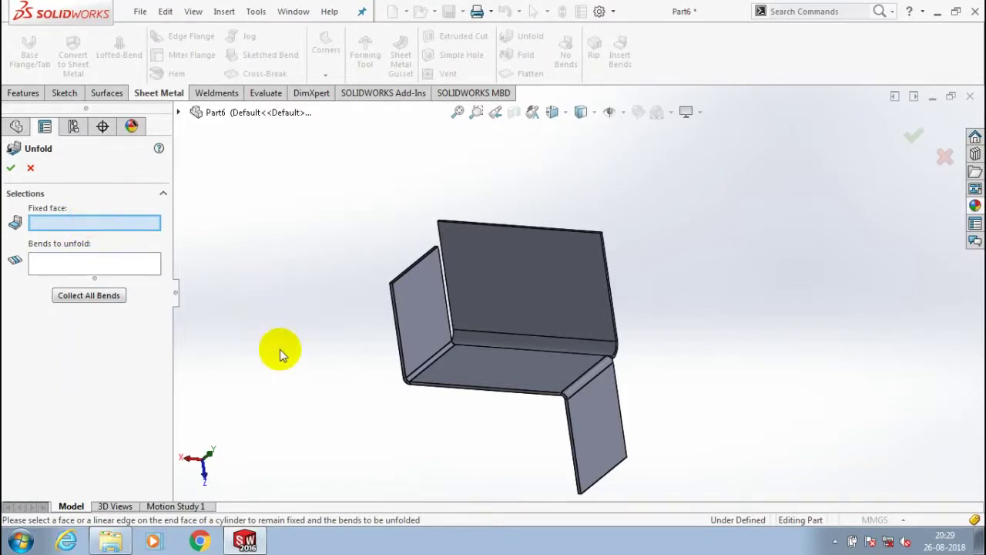
pyautogui.click(504, 368)
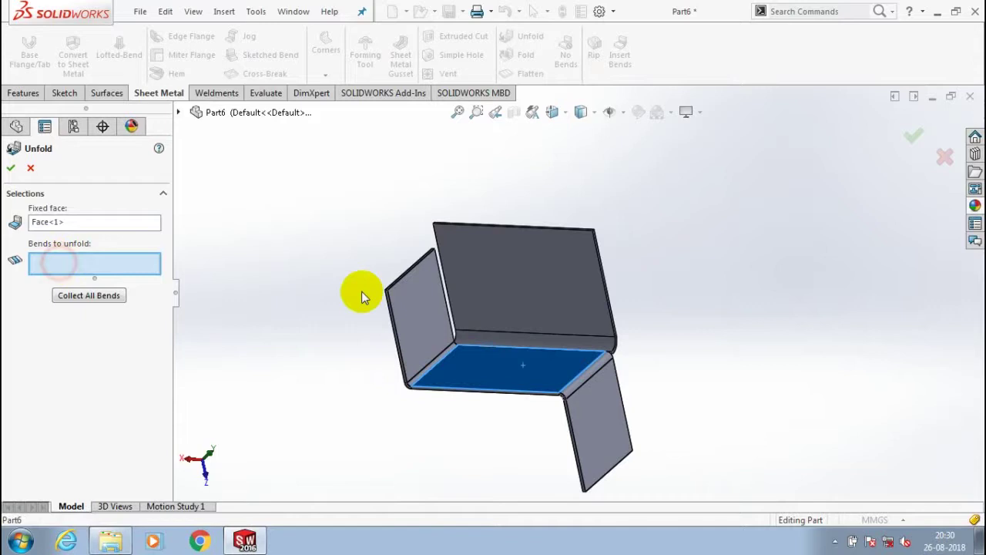
pyautogui.click(536, 350)
pyautogui.scroll(-2, 535, 351)
pyautogui.click(387, 354)
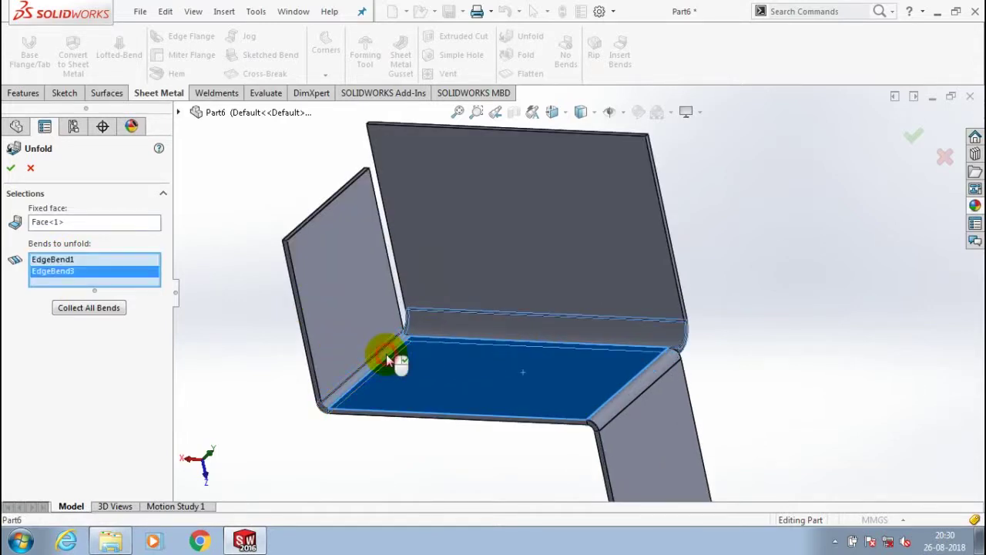
pyautogui.click(648, 378)
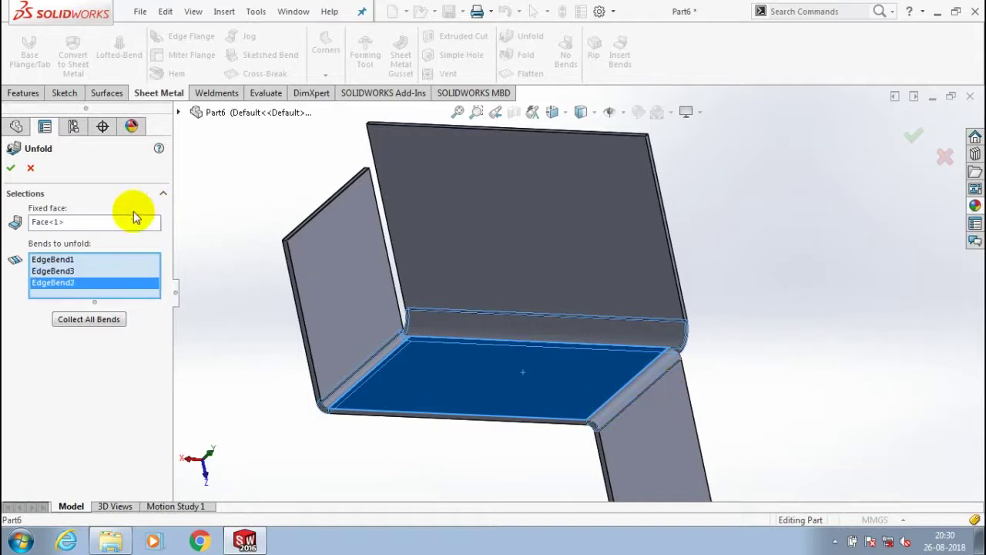
pyautogui.click(11, 171)
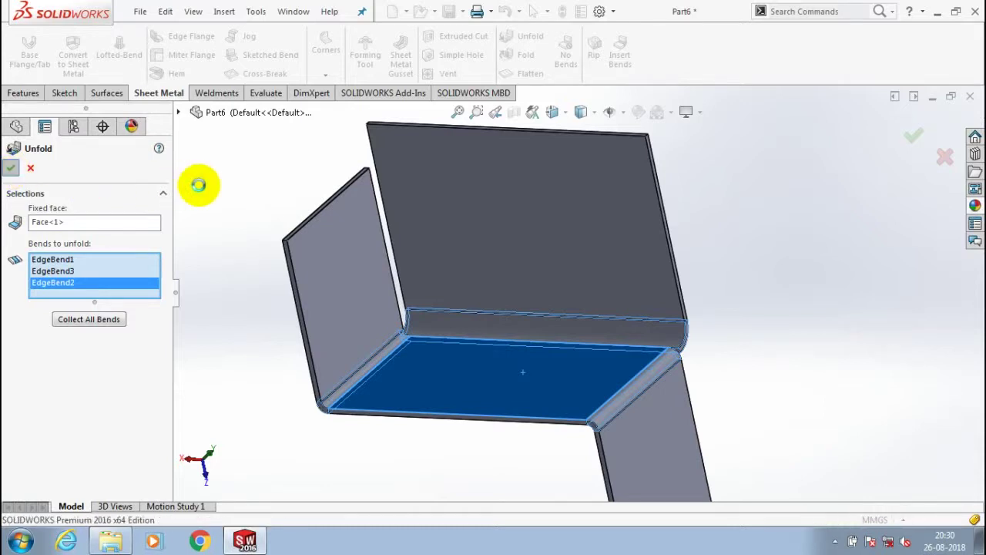
pyautogui.scroll(2, 383, 243)
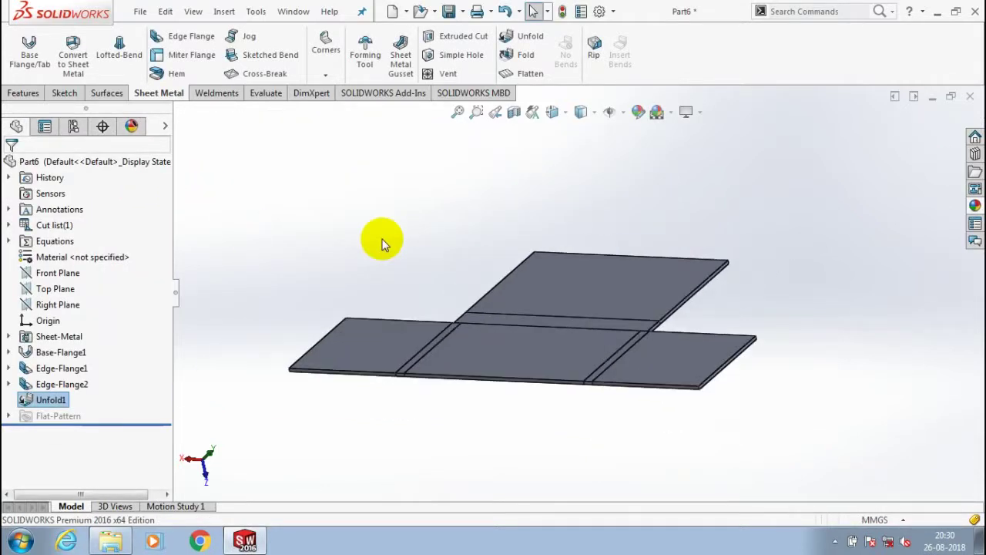
# - Refold all bends around Face<1> using Collect All Bends
pyautogui.click(509, 61)
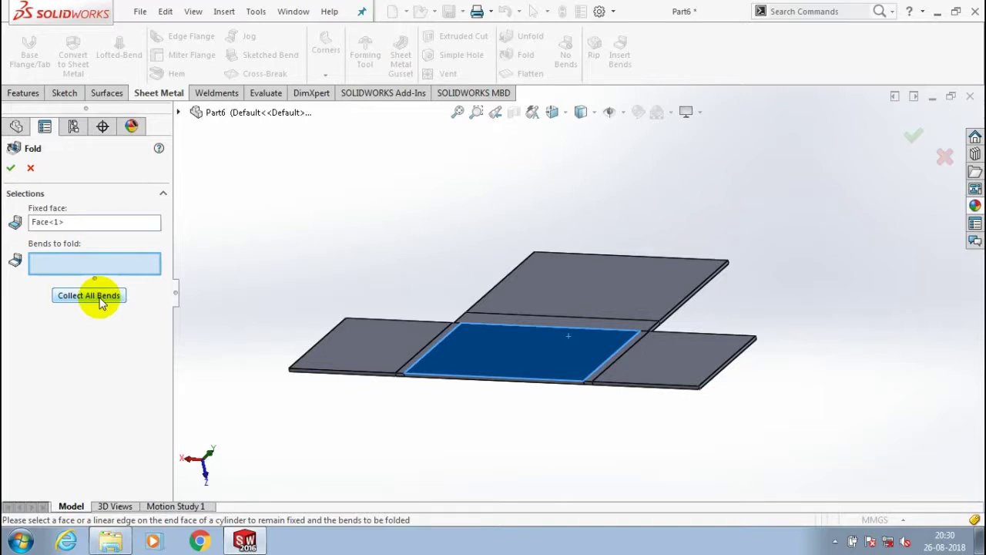
pyautogui.click(90, 296)
pyautogui.click(11, 168)
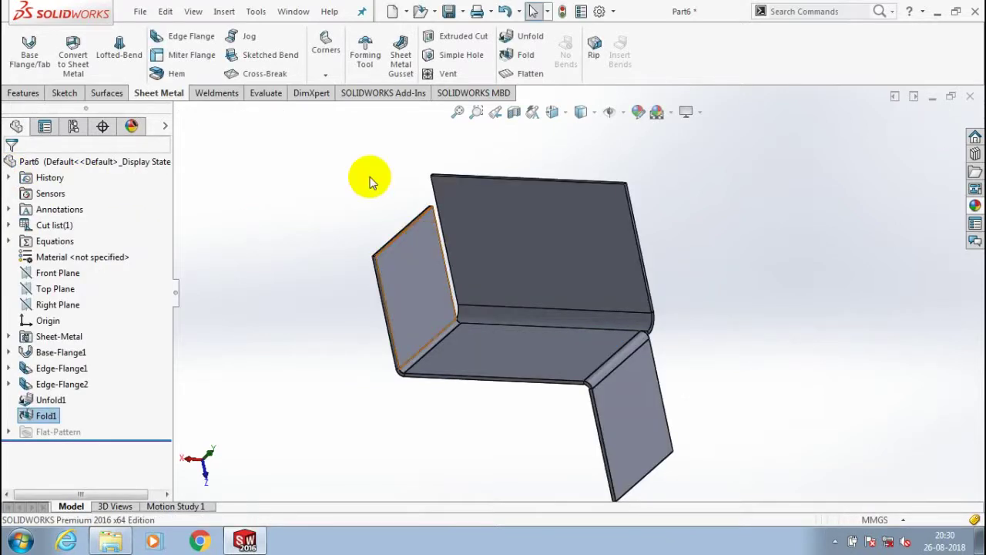
# - Unfold the two side flange bends with the bottom face fixed
pyautogui.click(517, 45)
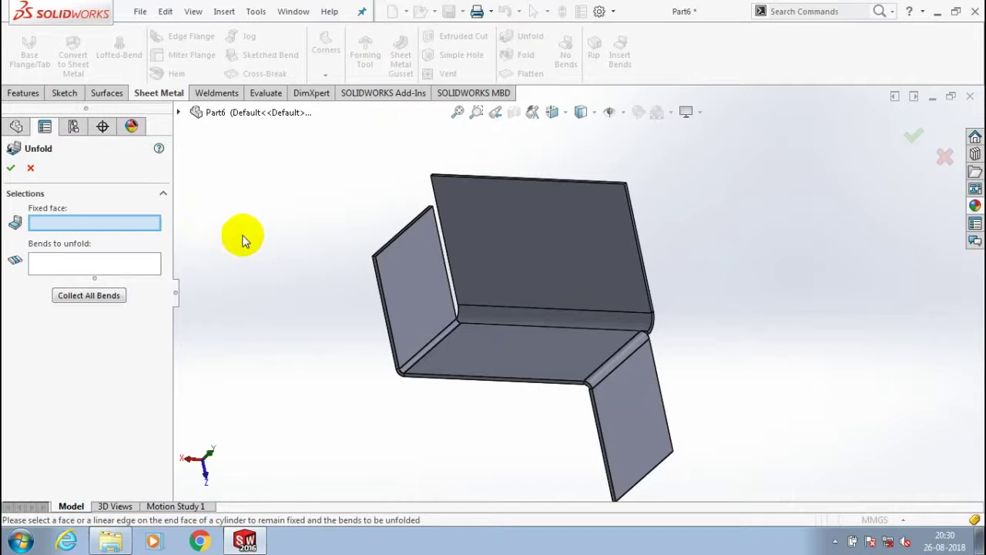
pyautogui.click(560, 360)
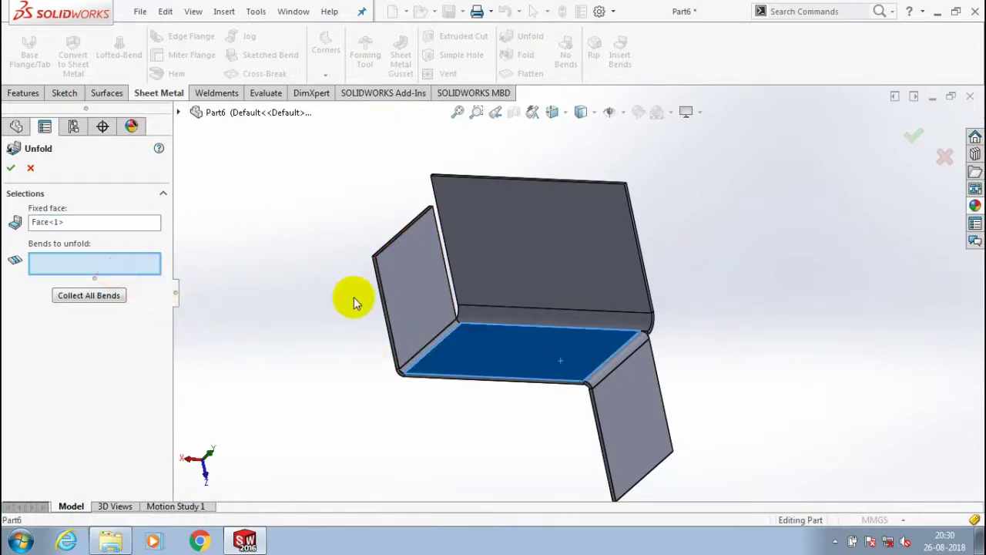
pyautogui.click(642, 351)
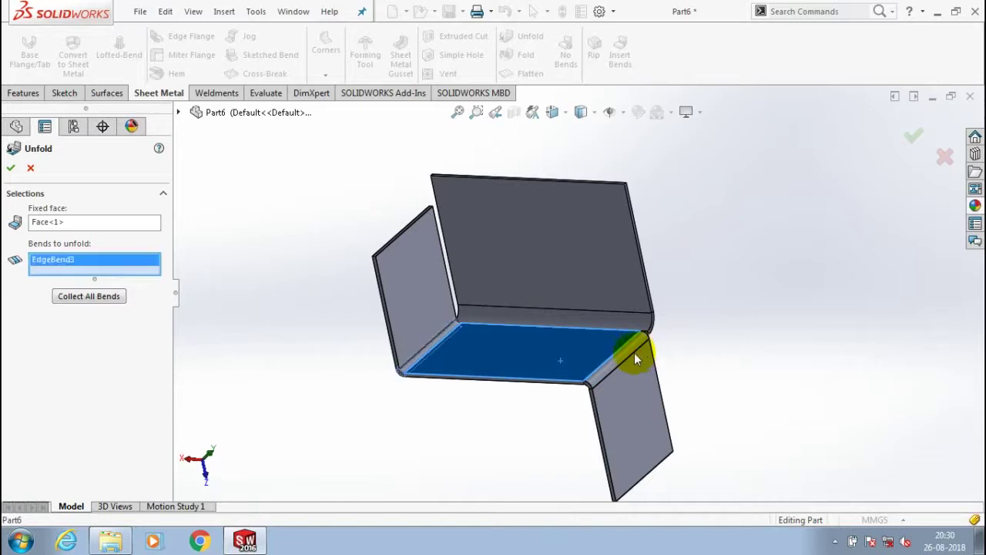
pyautogui.click(622, 354)
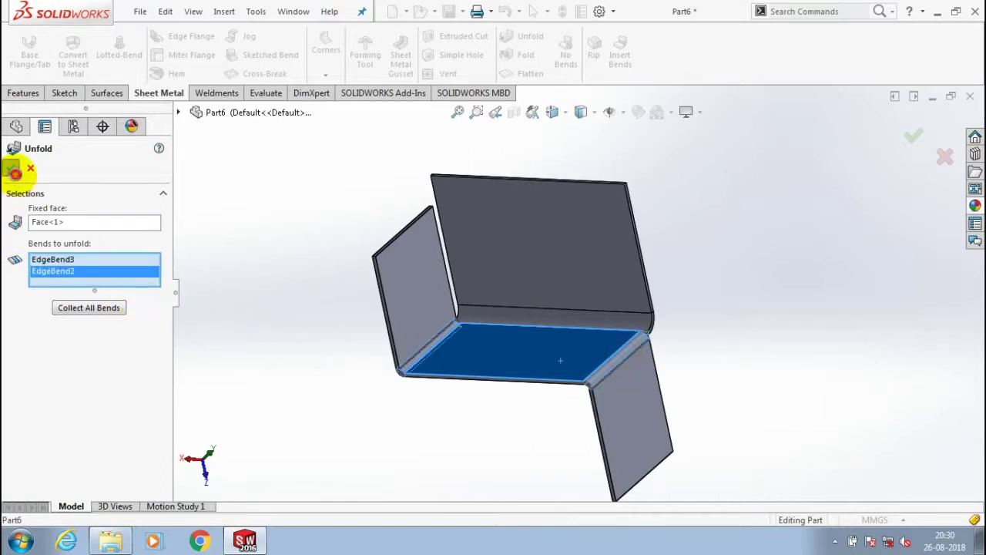
pyautogui.click(11, 167)
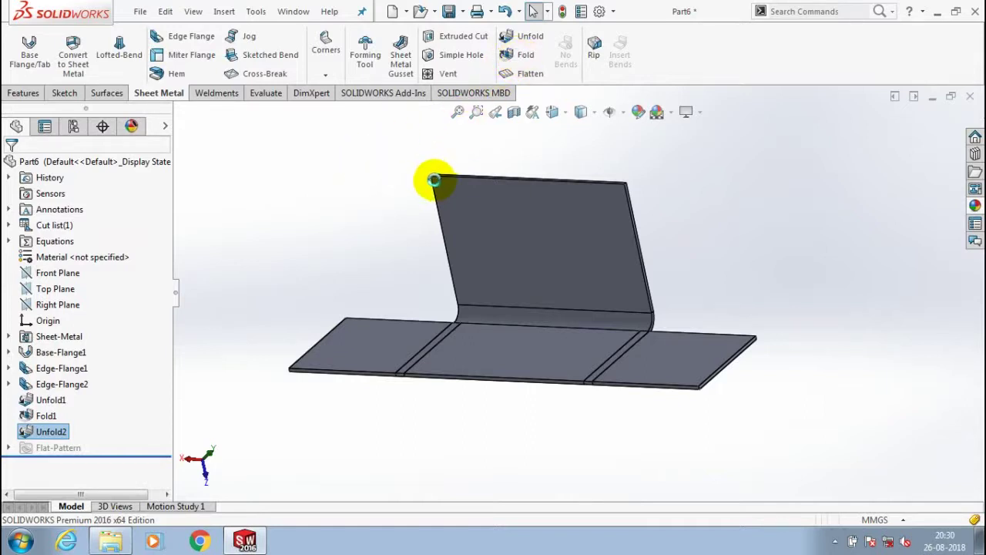
# - Fold only the right bend, EdgeBend2, back up
pyautogui.click(529, 54)
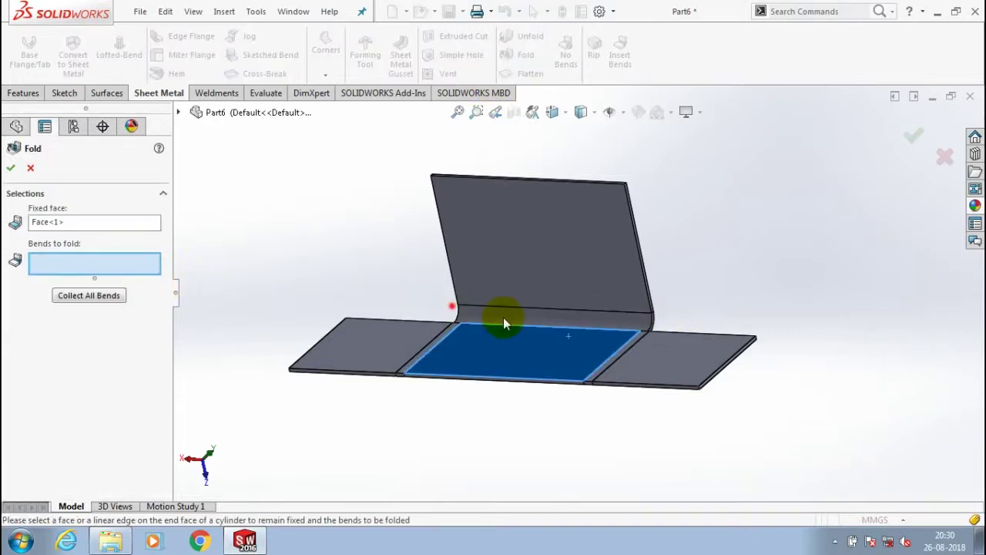
pyautogui.click(617, 353)
pyautogui.click(11, 167)
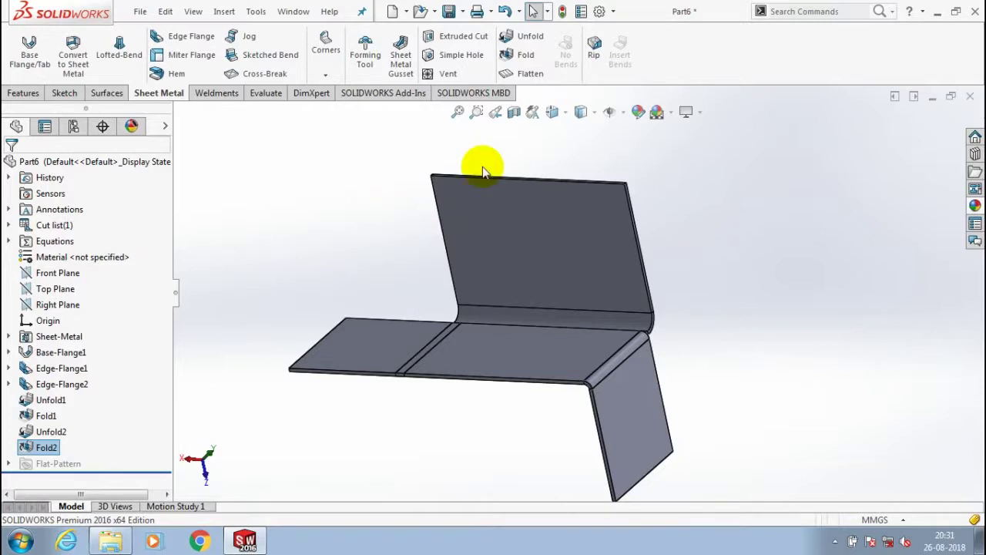
pyautogui.click(516, 74)
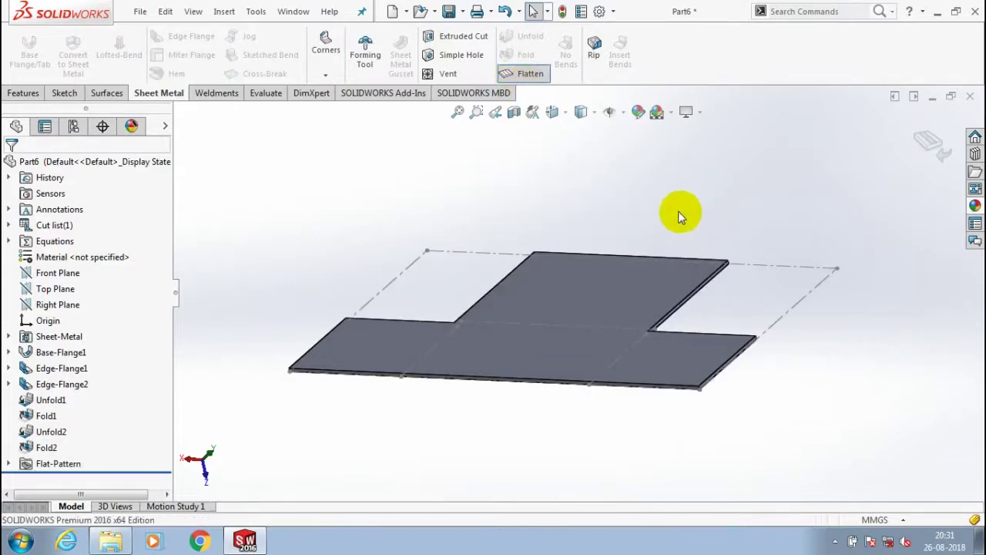
pyautogui.scroll(2, 670, 196)
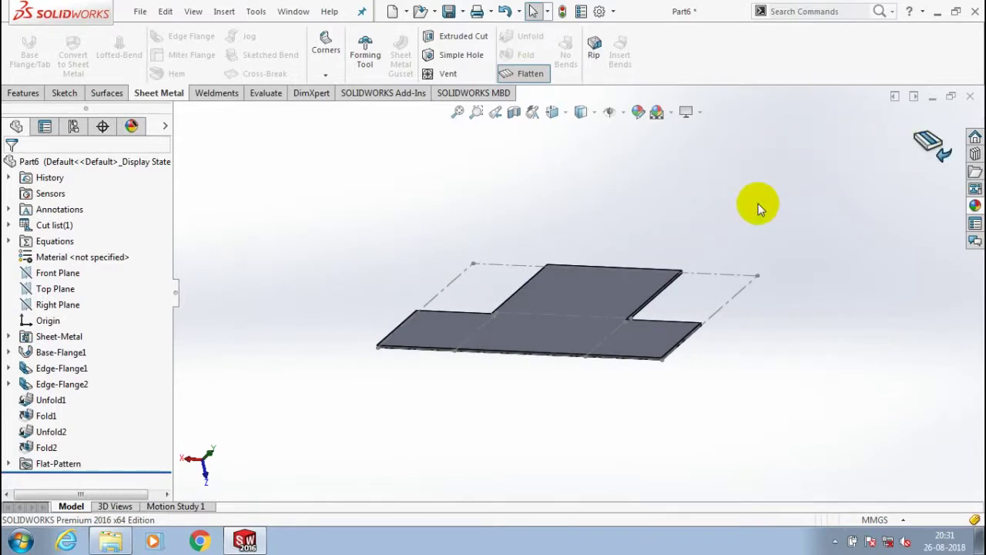
pyautogui.click(926, 144)
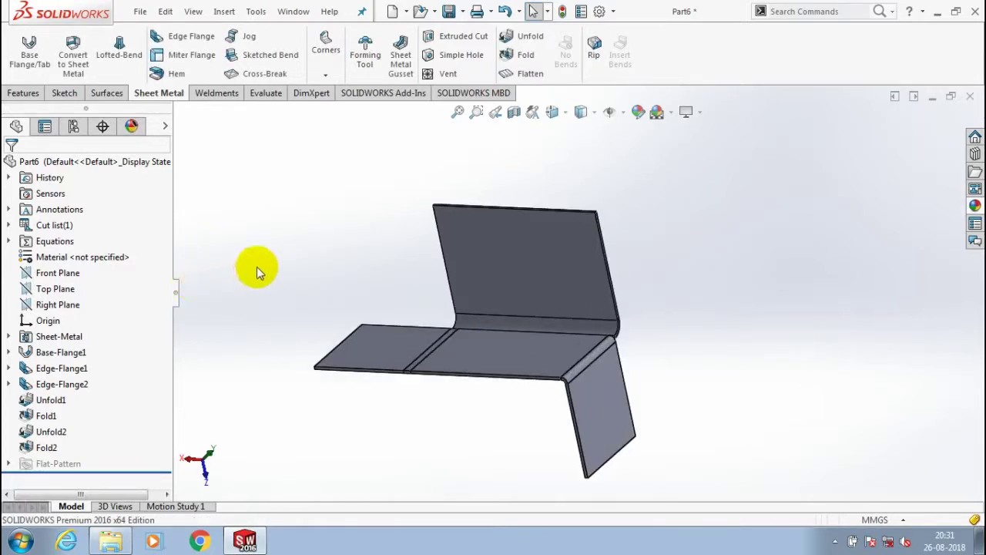
# - Apply a light pinkish-red appearance colour to the whole part body
pyautogui.rightClick(644, 75)
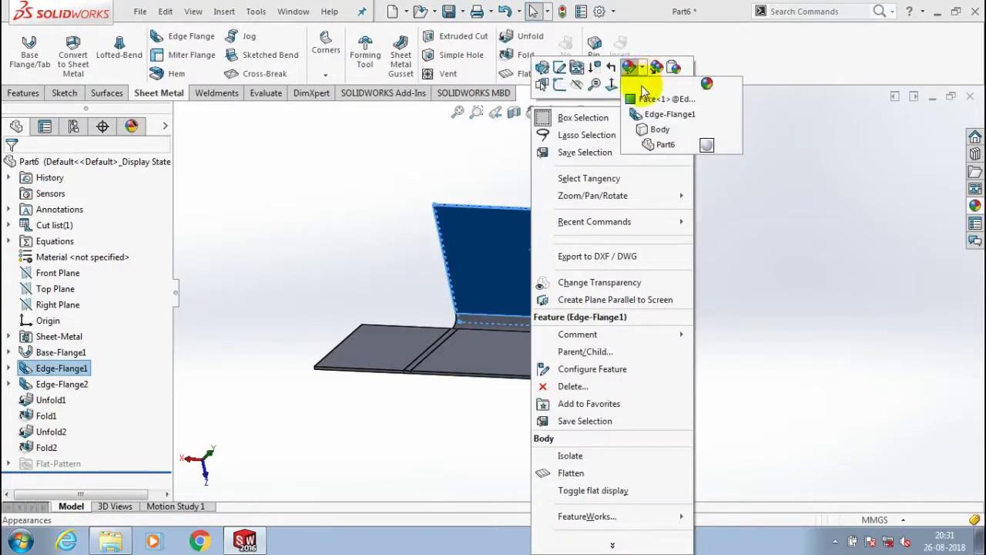
pyautogui.click(646, 129)
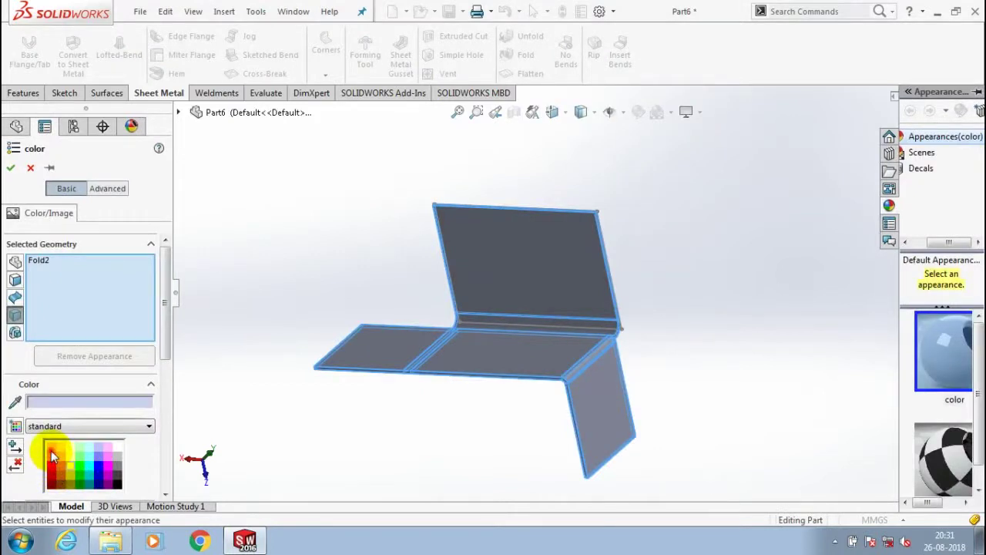
pyautogui.click(50, 449)
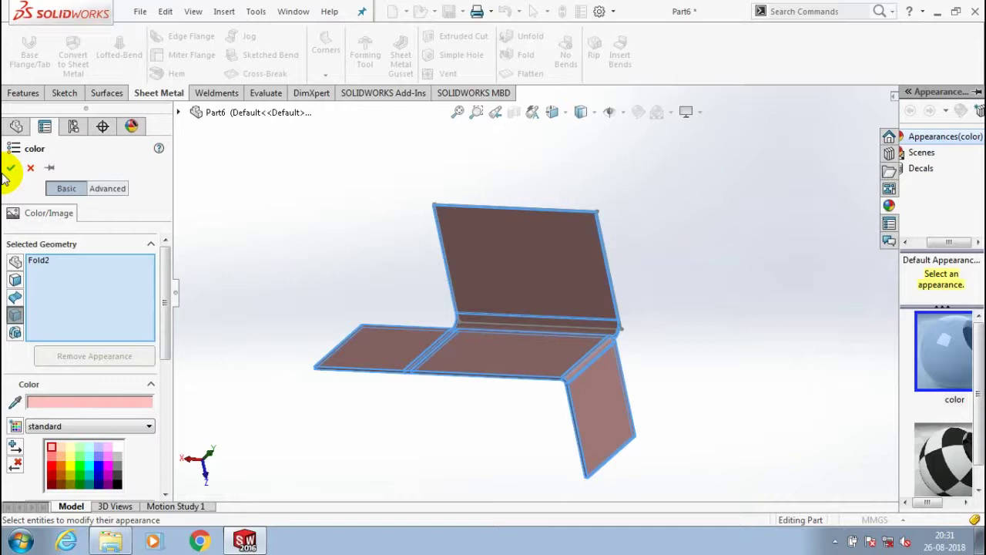
pyautogui.rightClick(335, 235)
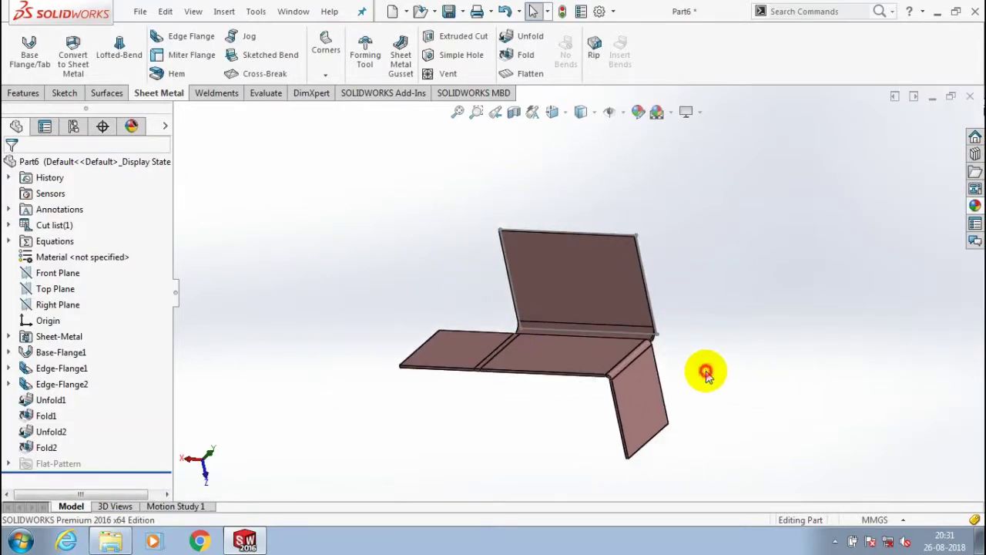
pyautogui.scroll(-1, 705, 373)
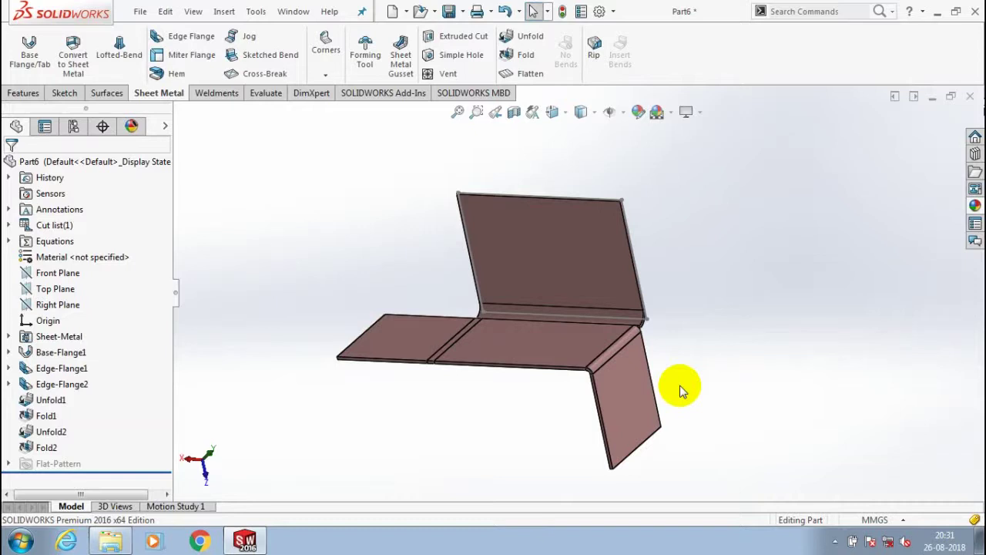
pyautogui.scroll(-1, 679, 389)
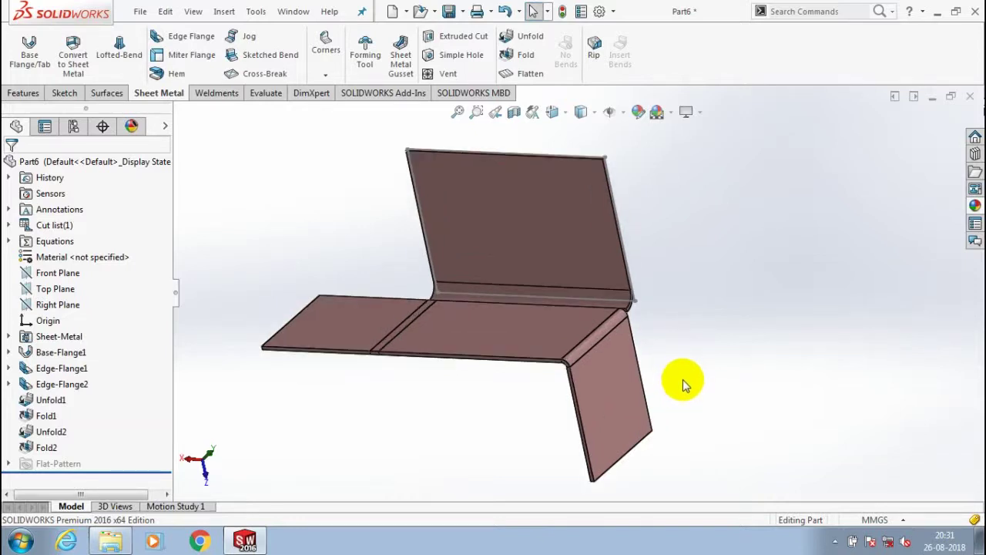